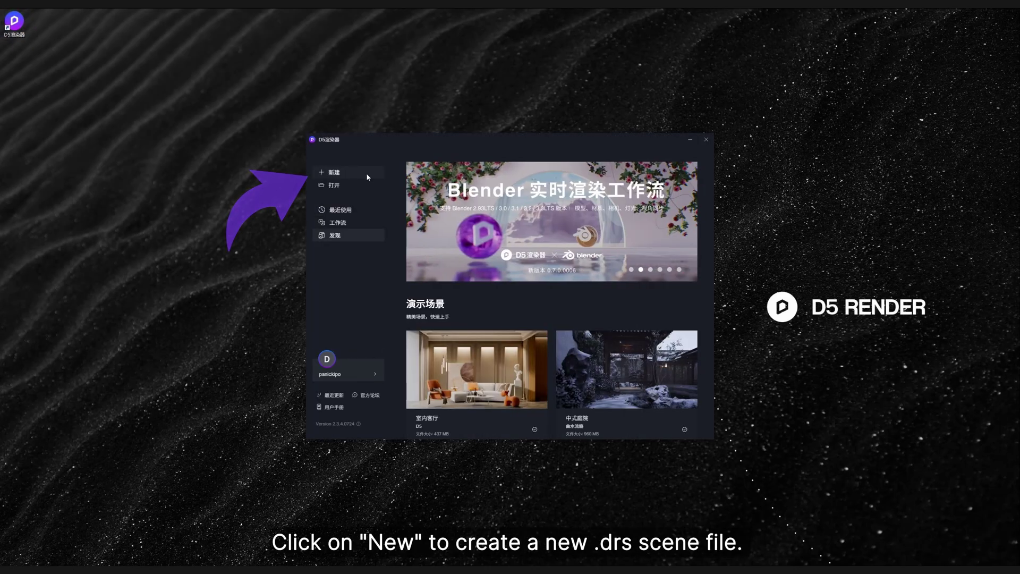
Create a new scene file and save it as 案例一场景政务办公1
left_click(369, 174)
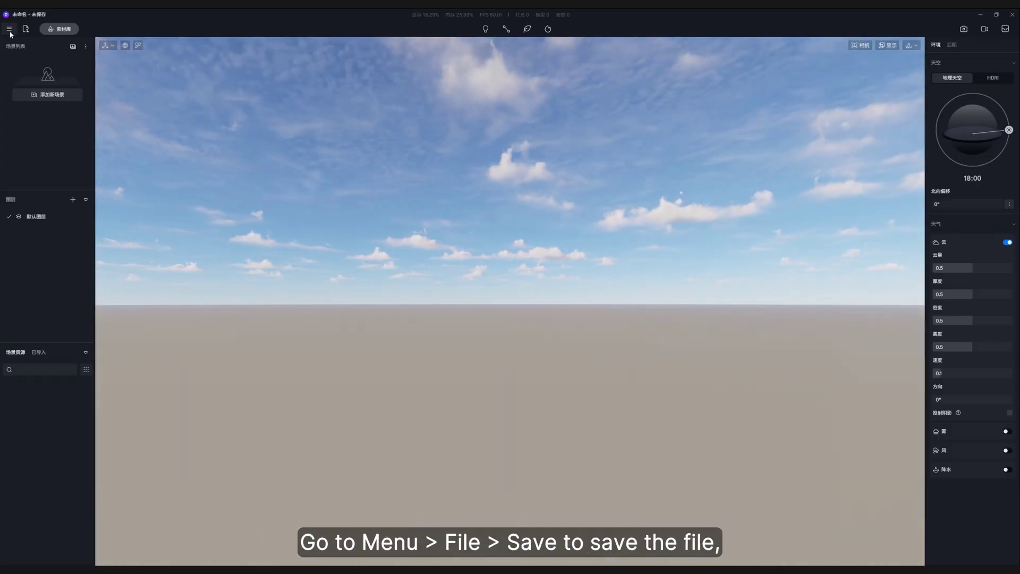
left_click(9, 29)
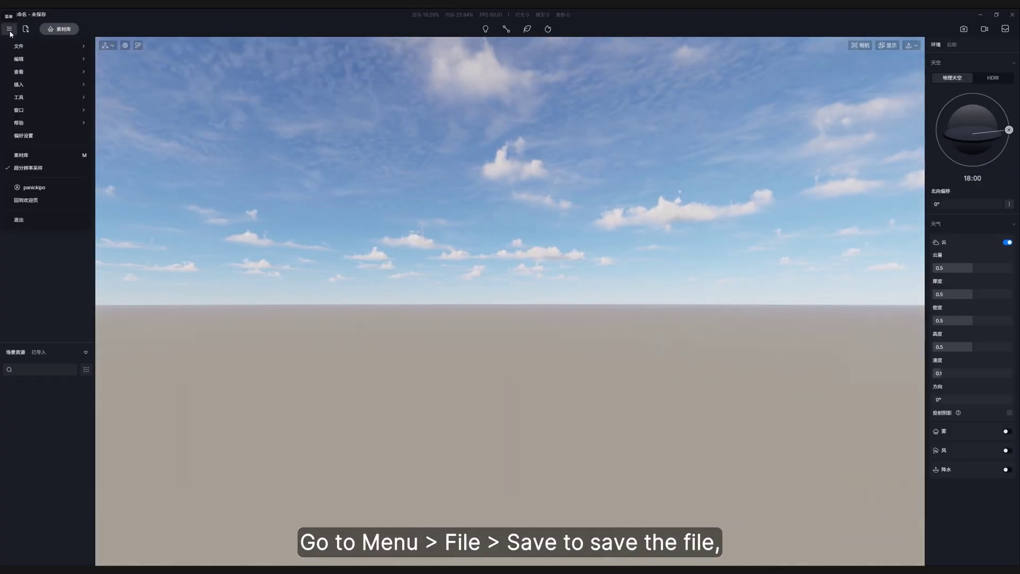
mouse_move(43, 46)
left_click(131, 95)
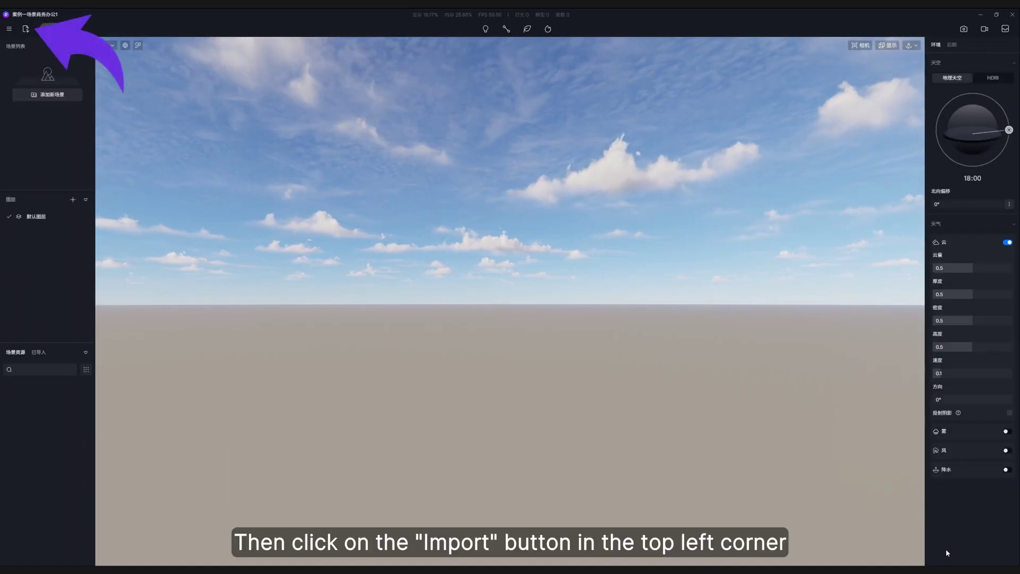
Import 场地.3dm and 建筑.3dm, and place the building model 建筑.3dm on the ground of the scene
left_click(30, 31)
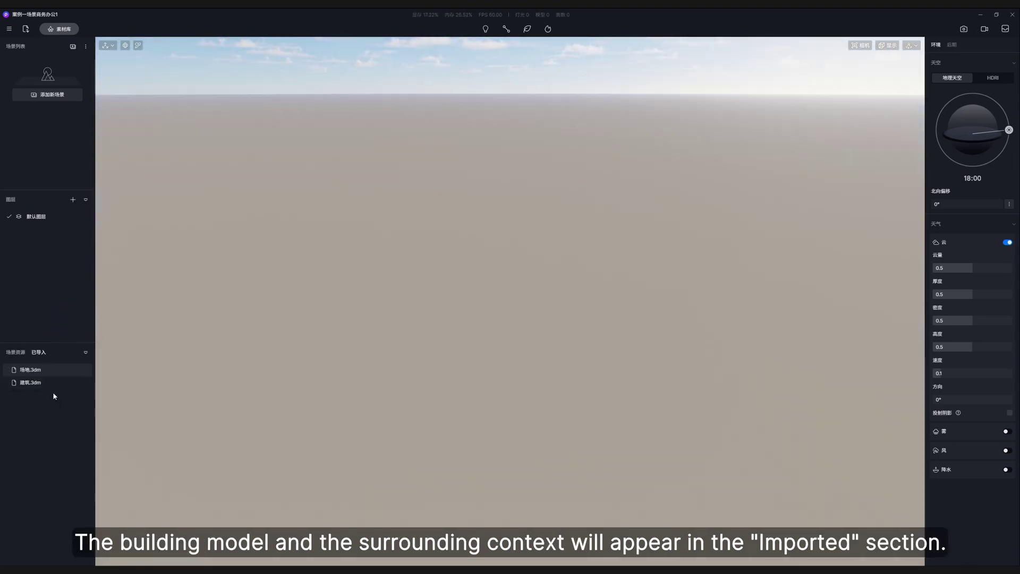
double_click(45, 382)
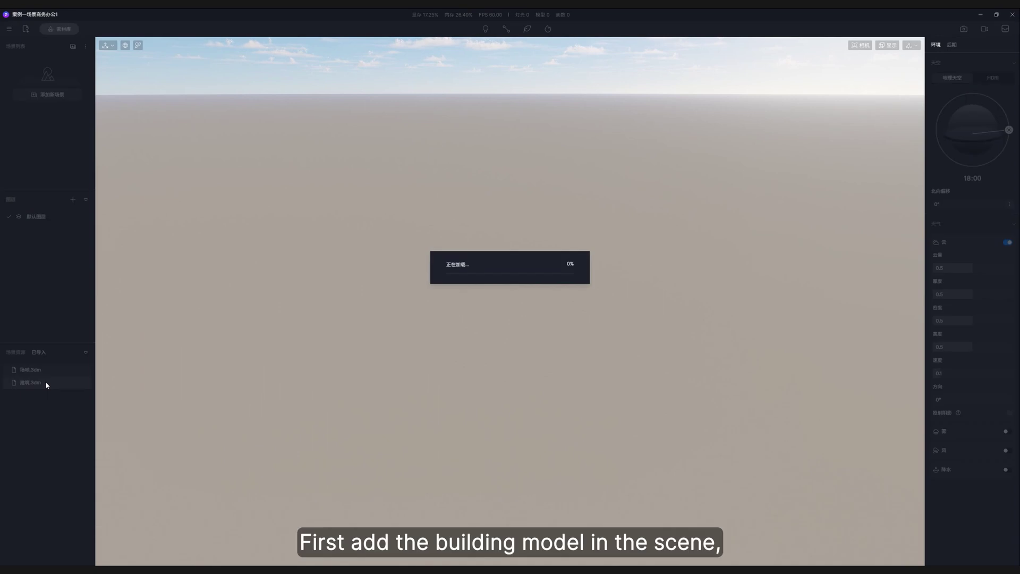
left_click(514, 323)
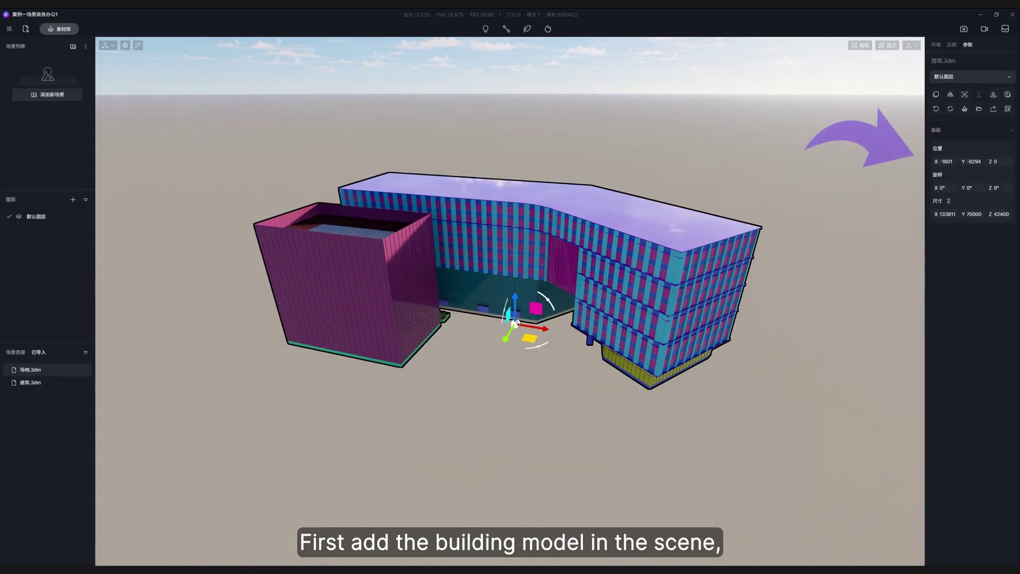
Set the building model's position to X 0, Y 0 and deselect it
left_click(950, 164)
type("0")
key("Tab")
type("0")
key("Return")
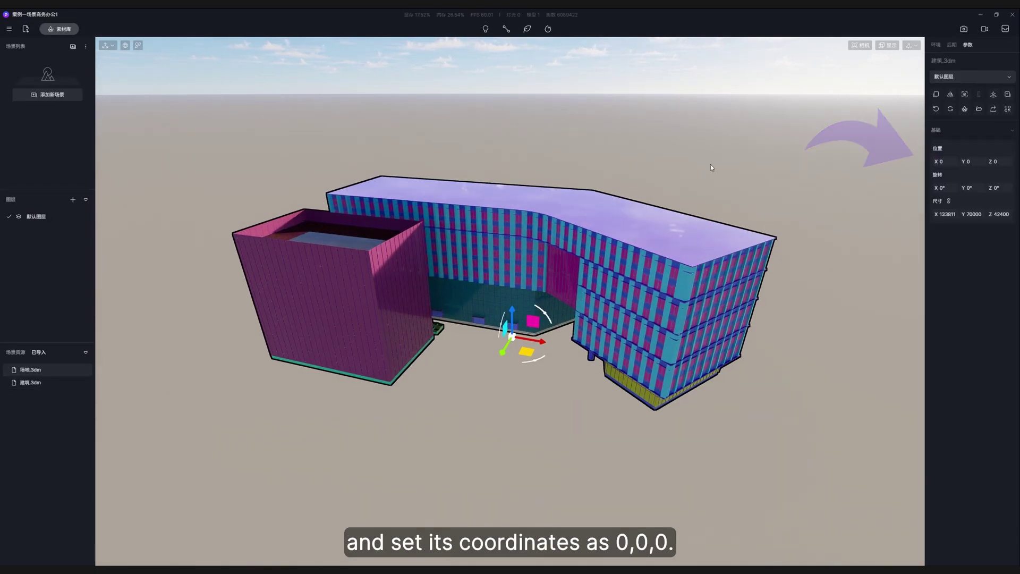
left_click(711, 166)
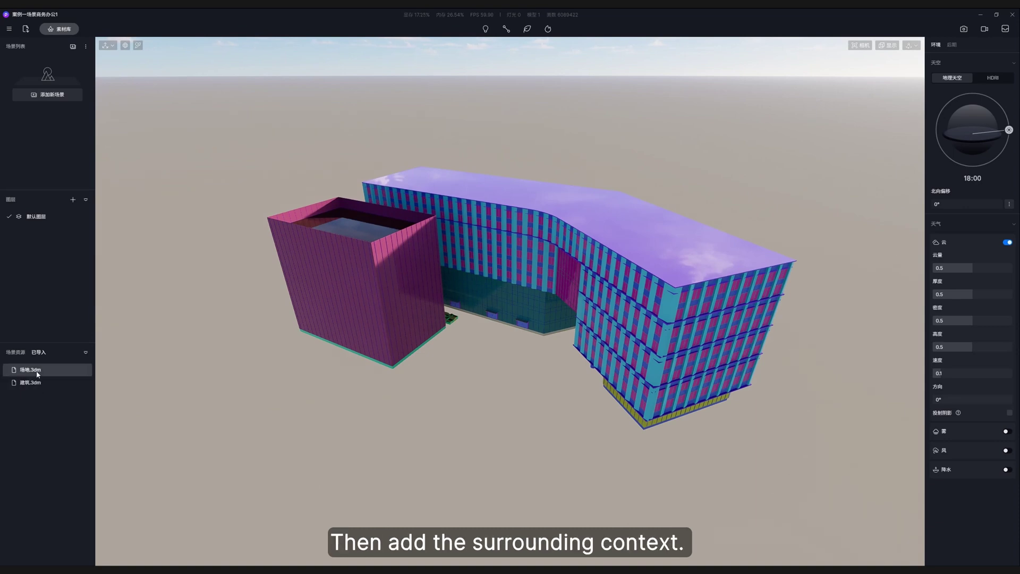
Add the site model 场地.3dm to the scene and align its coordinate system to the building model 建筑.3dm
left_click_drag(37, 374, 521, 414)
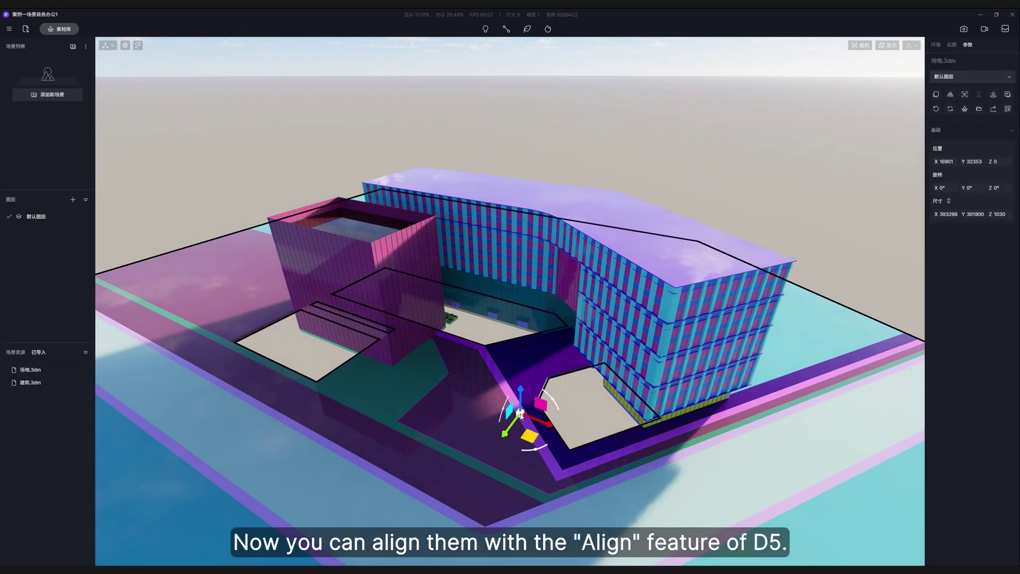
left_click(655, 135)
left_click(519, 219)
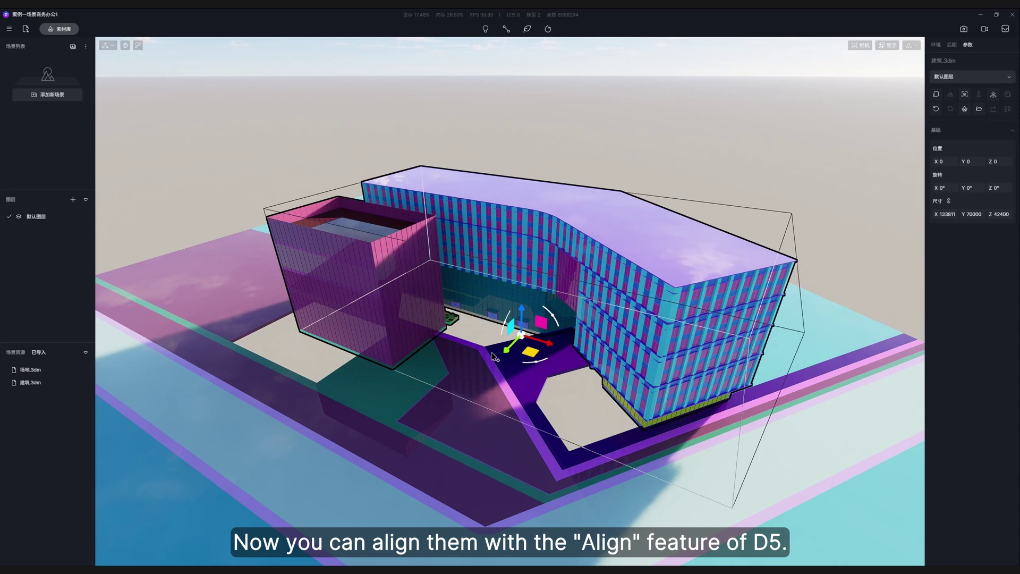
left_click(451, 449, "ctrl")
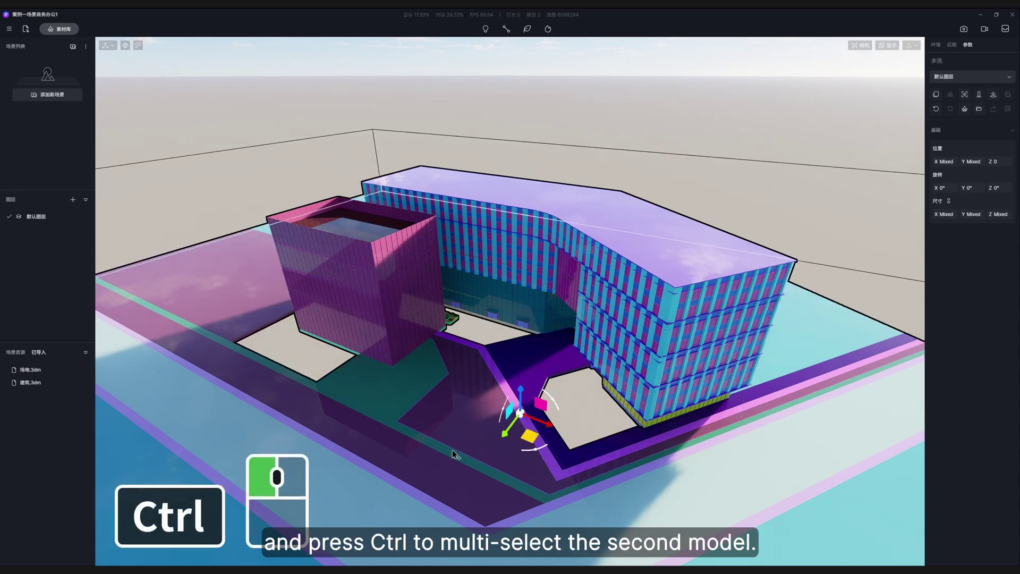
left_click(980, 95)
left_click(831, 95)
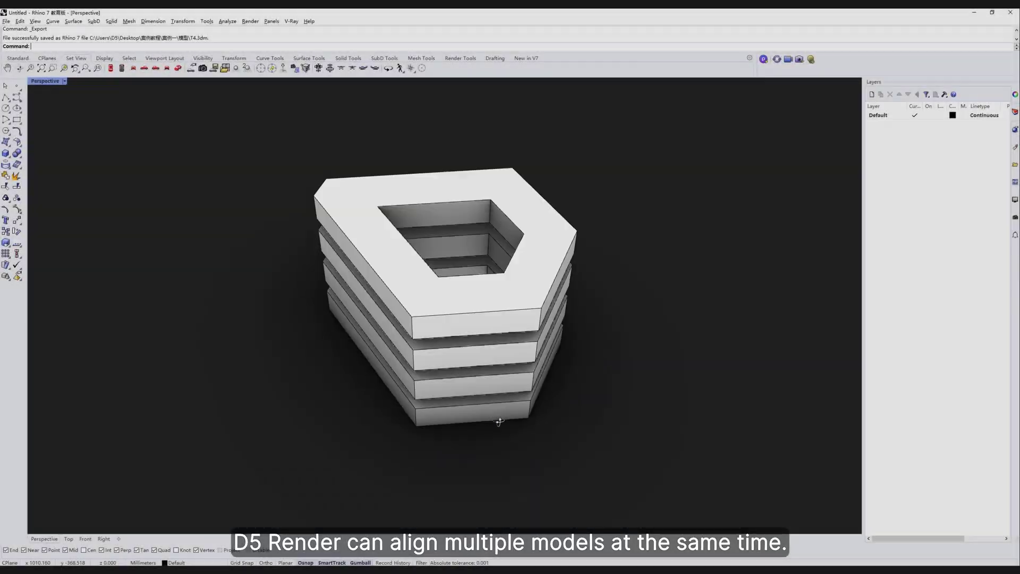
right_click_drag(499, 421, 575, 393)
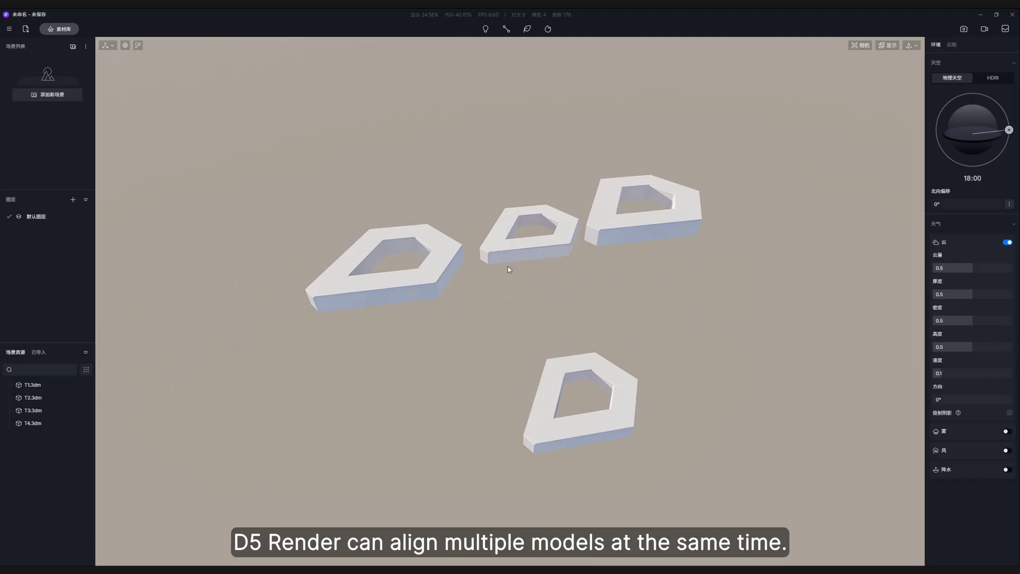
Align the four models T1.3dm to T4.3dm in one operation, selecting the small middle one first as the reference
left_click(530, 251)
left_click(404, 266, "shift")
left_click(638, 223, "shift")
left_click(619, 388, "shift")
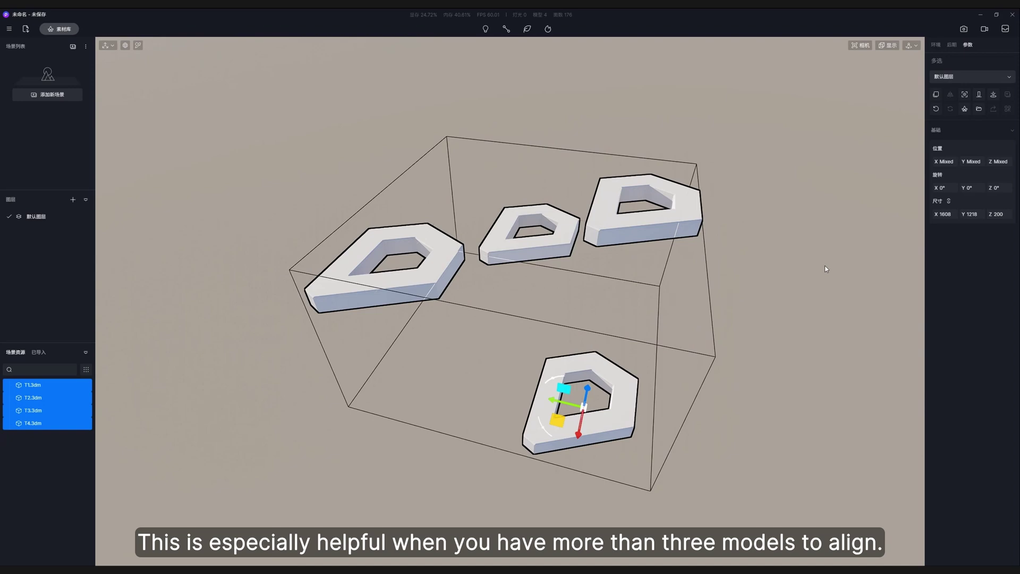
left_click(981, 93)
key("f")
key("Escape")
right_click_drag(529, 355, 522, 419)
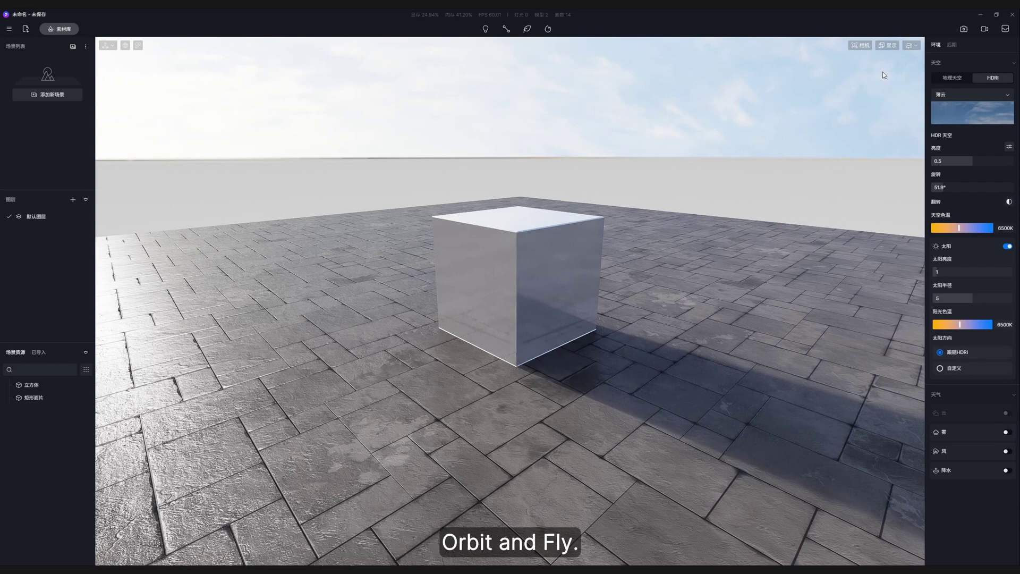
Switch the camera movement mode to Orbit and back to Fly
left_click(911, 46)
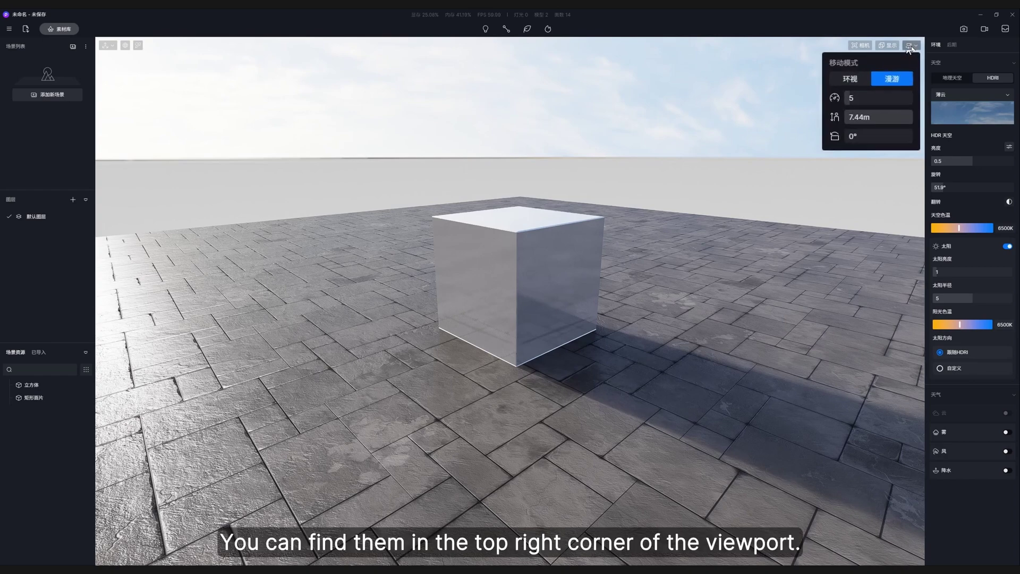
left_click(873, 71)
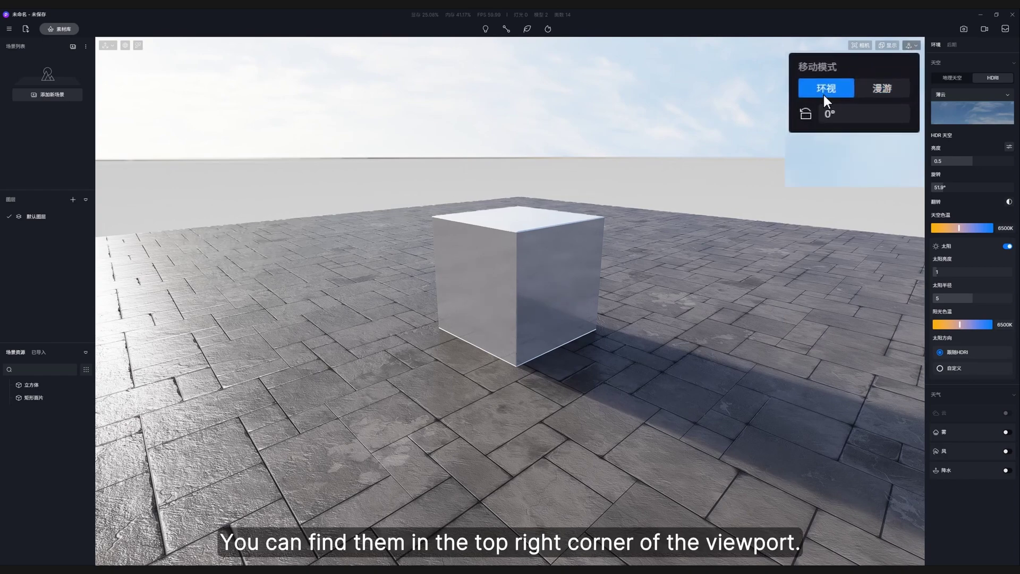
left_click(881, 90)
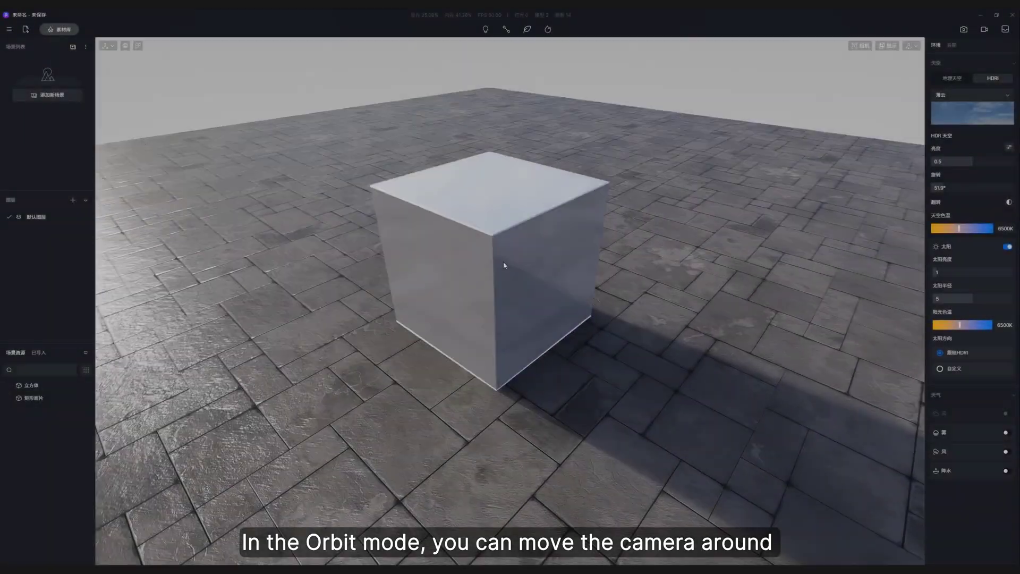
Orbit the camera around the cube and zoom in and out on it
right_click_drag(501, 262, 506, 229)
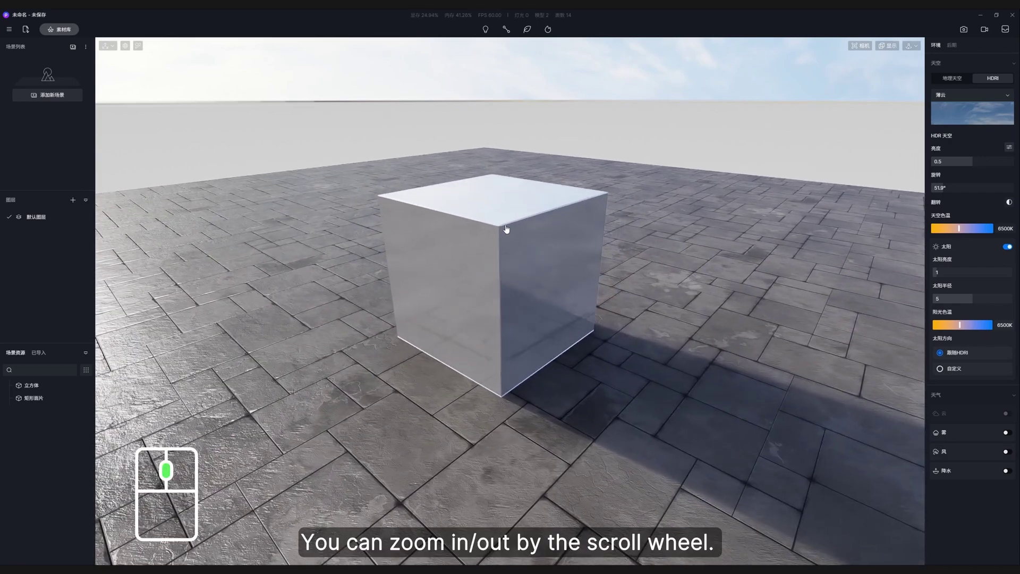
scroll(503, 246, "up", 5)
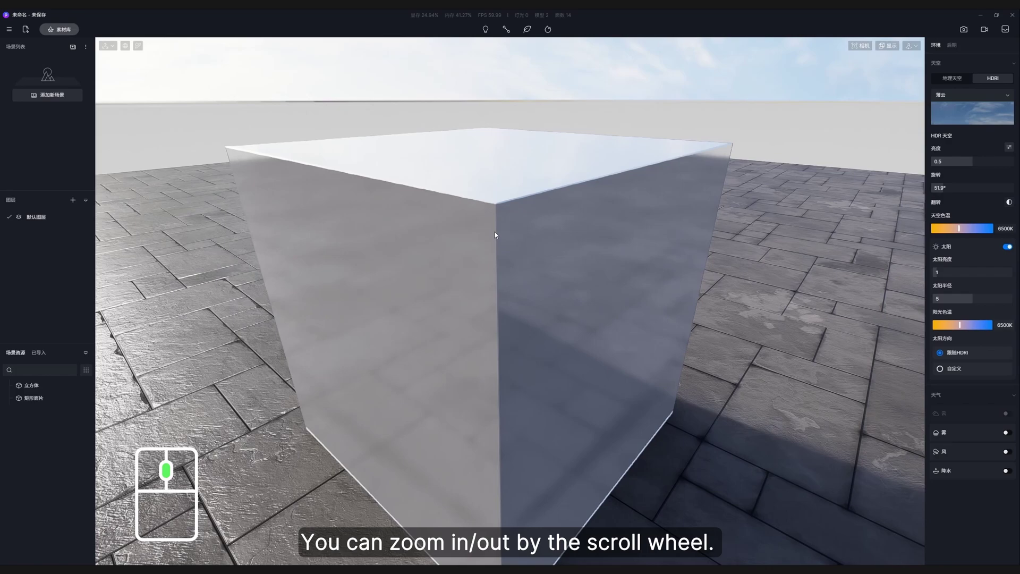
scroll(495, 234, "down", 10)
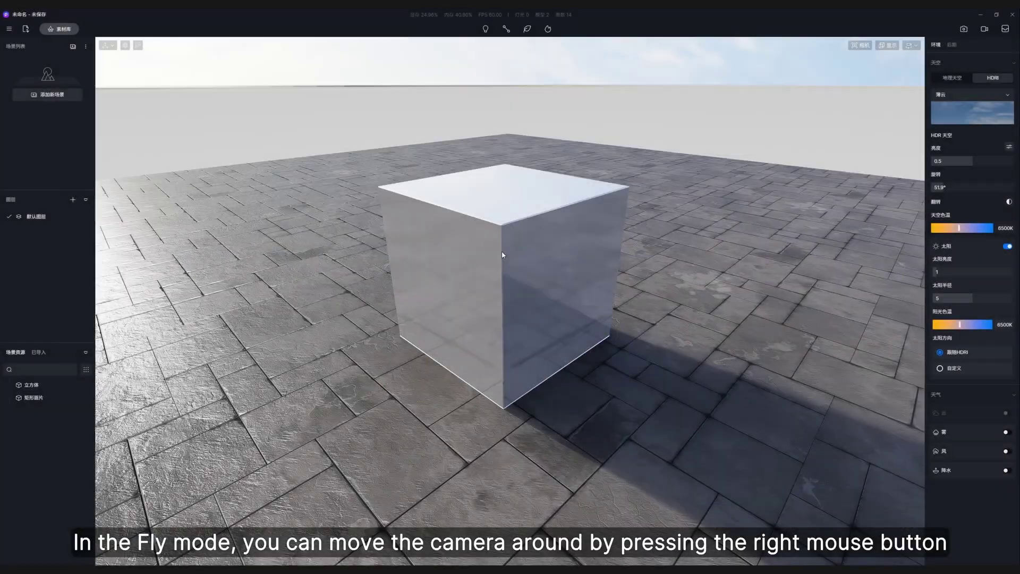
View the cube in Fly mode by turning the camera and moving it forward, backward, sideways, up and down
mouse_move(503, 255)
right_mouse_down()
mouse_move(296, 247)
mouse_move(635, 248)
mouse_move(494, 247)
mouse_move(505, 170)
mouse_move(503, 353)
mouse_move(503, 235)
right_mouse_up()
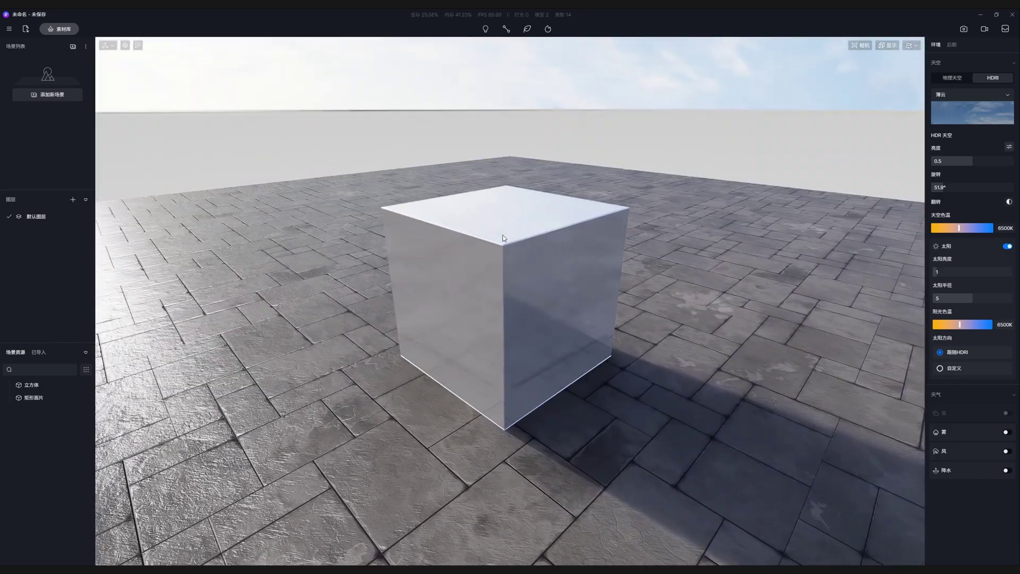
key("w")
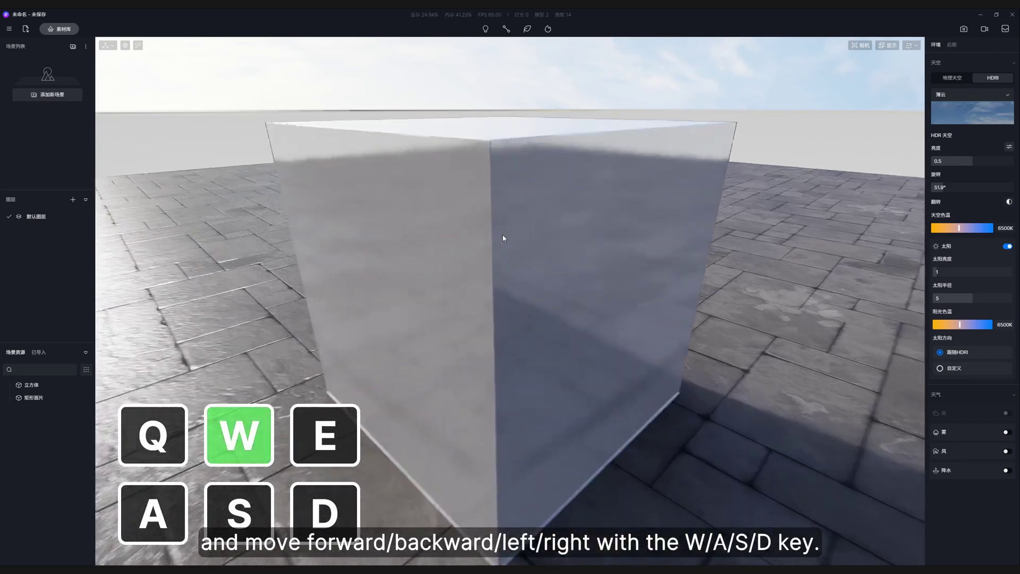
key("s")
key("a")
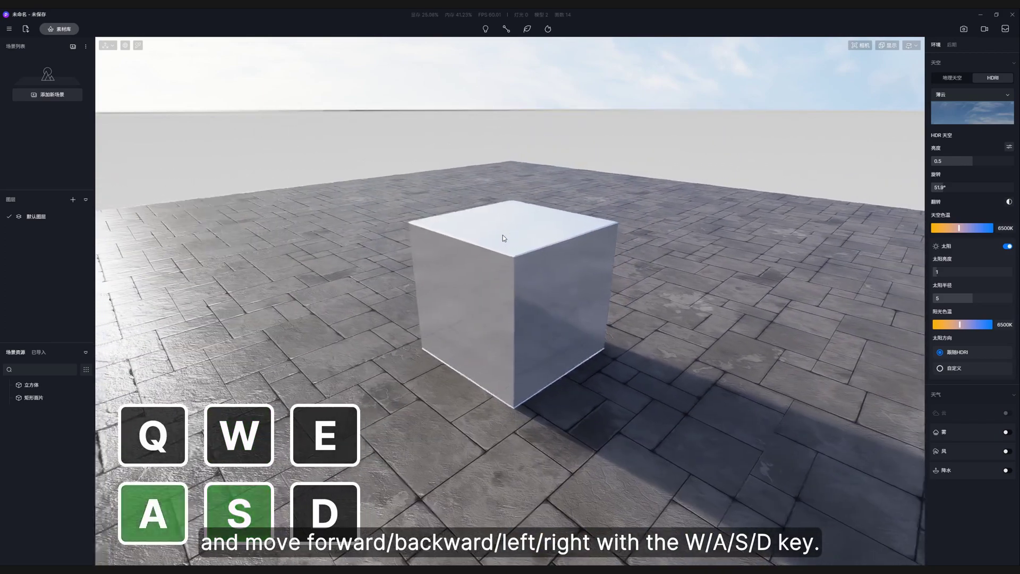
key("d")
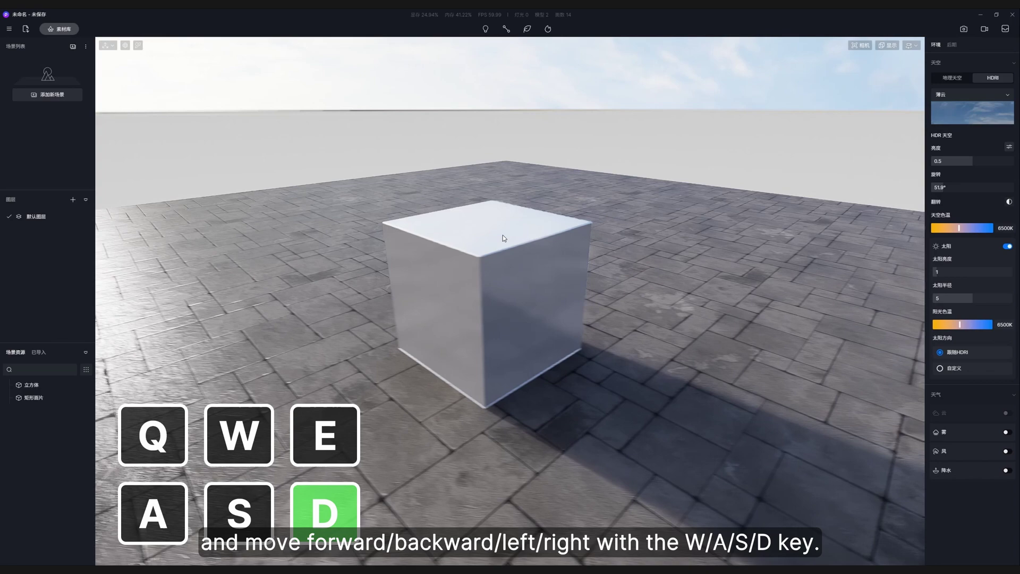
key("q")
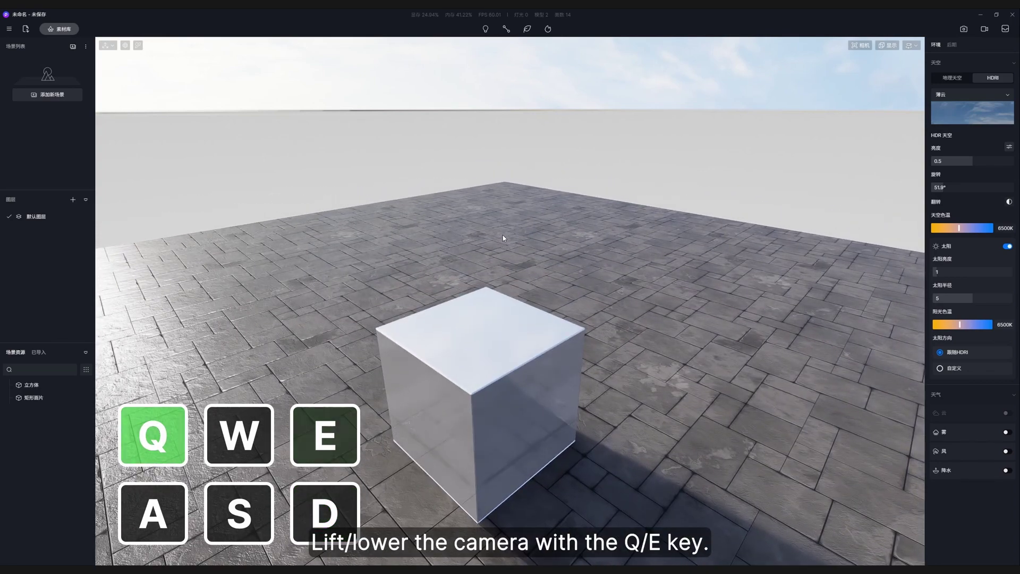
key("e")
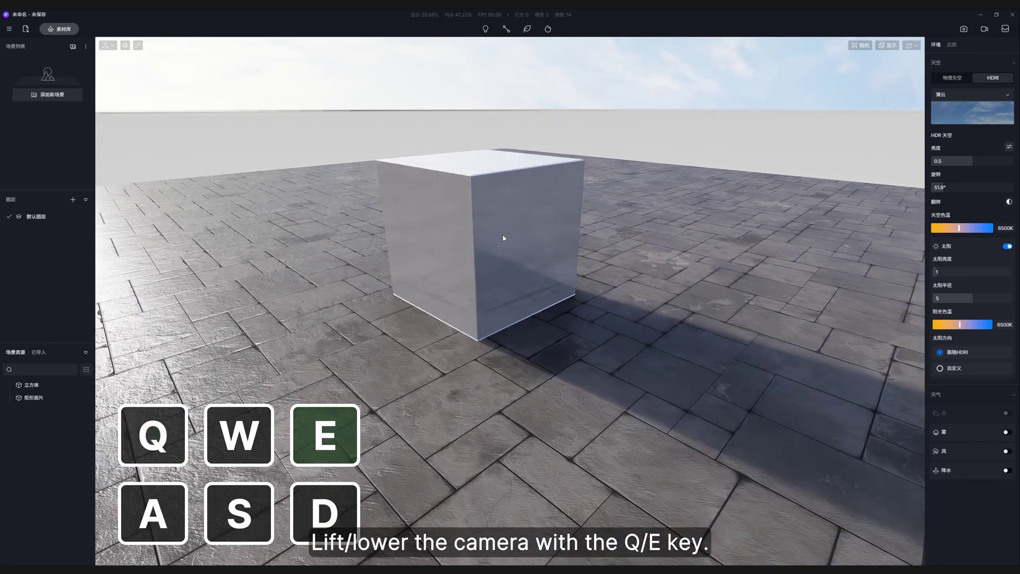
Fly toward and away from the cube at accelerated speed and again at slowed speed
key("shift+w")
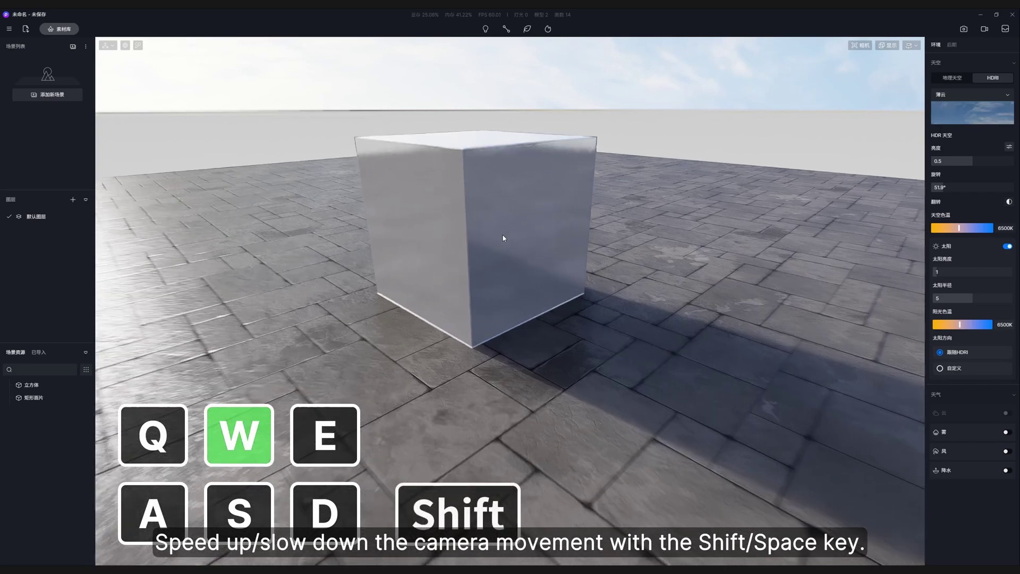
key("shift+s")
key("w")
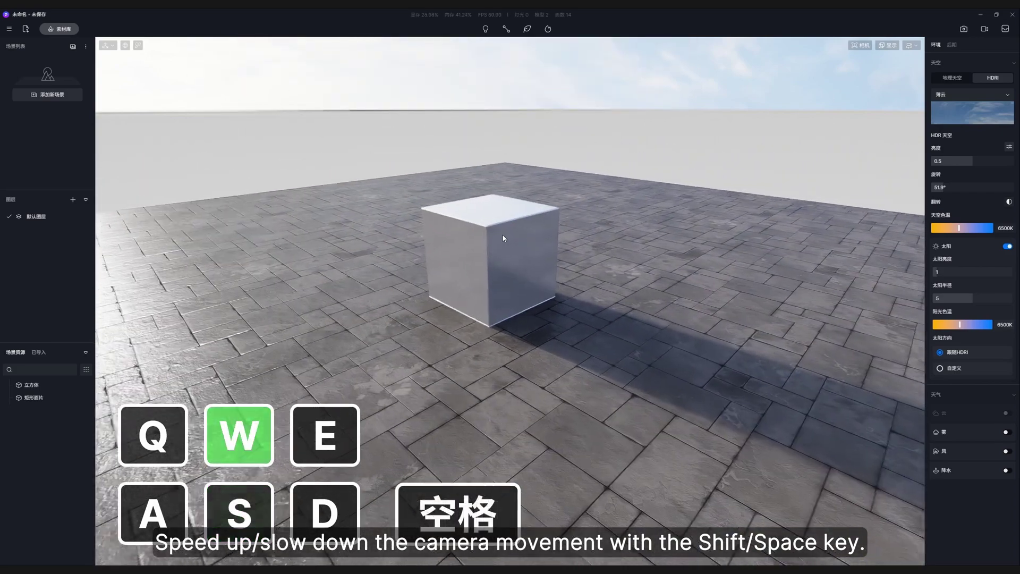
key("s")
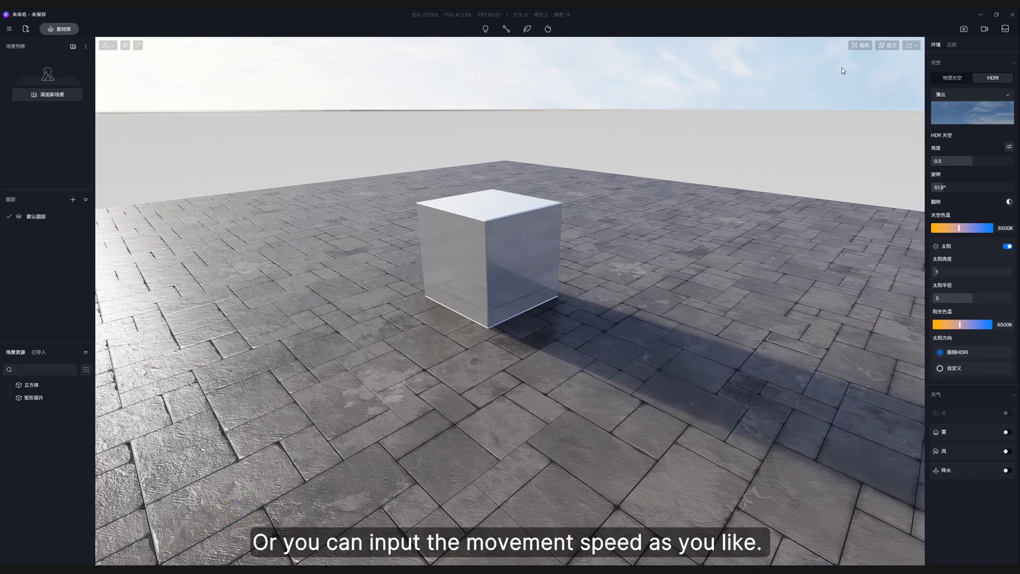
Set the Fly mode movement speed to 50 and fly forward and backward through the scene to test it
left_click(912, 46)
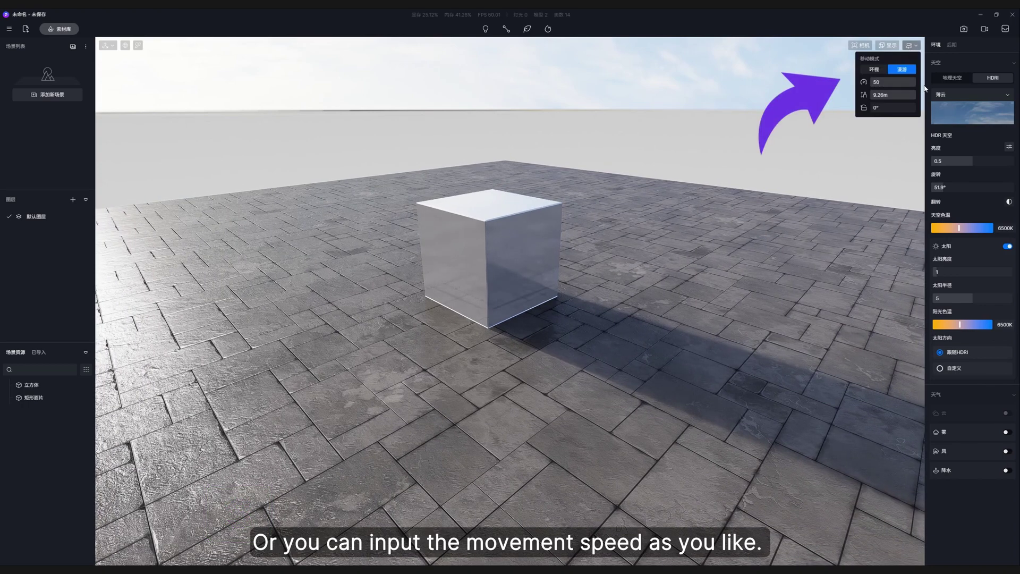
right_click_drag(536, 322, 534, 209)
key("w")
key("s")
key("w")
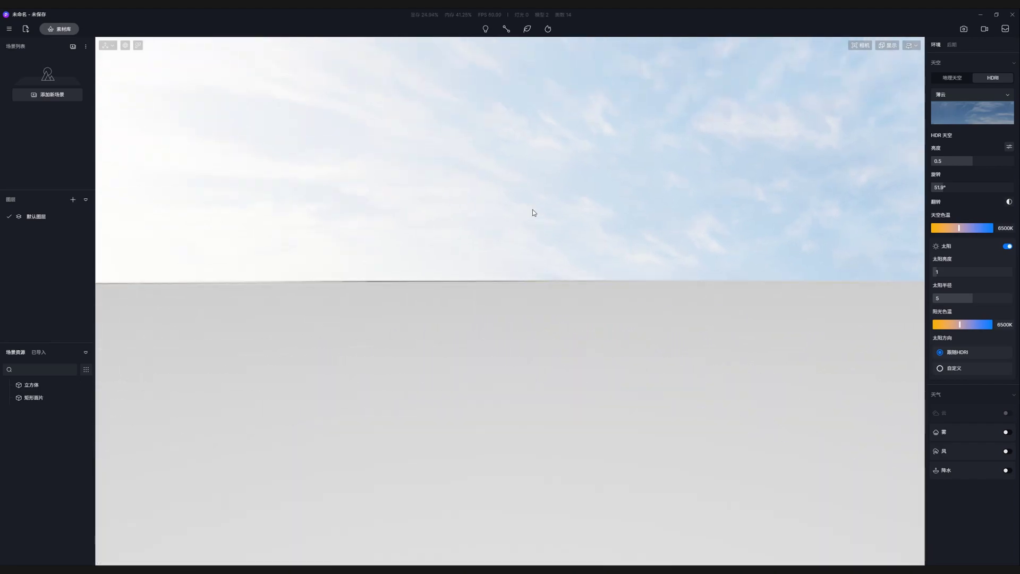
key("s")
key("w")
right_click_drag(533, 209, 532, 324)
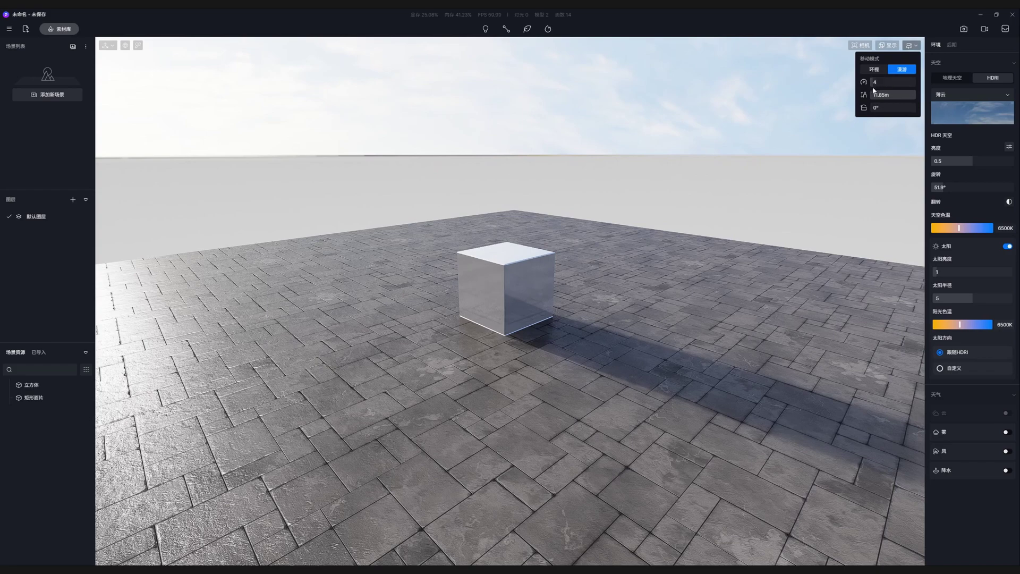
Fly toward the cube and restore the camera movement speed to its default value of 5
key("w")
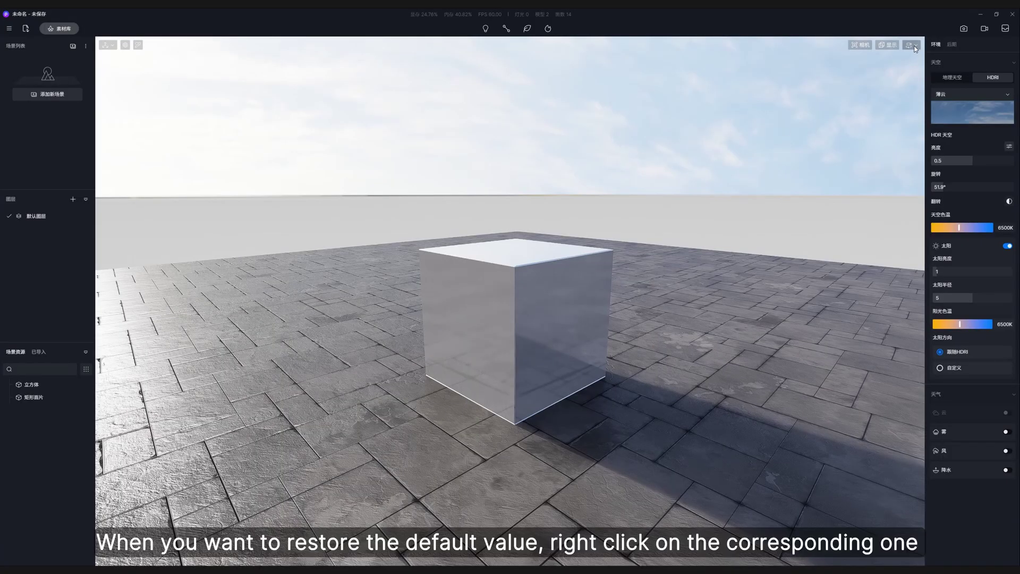
right_click(902, 83)
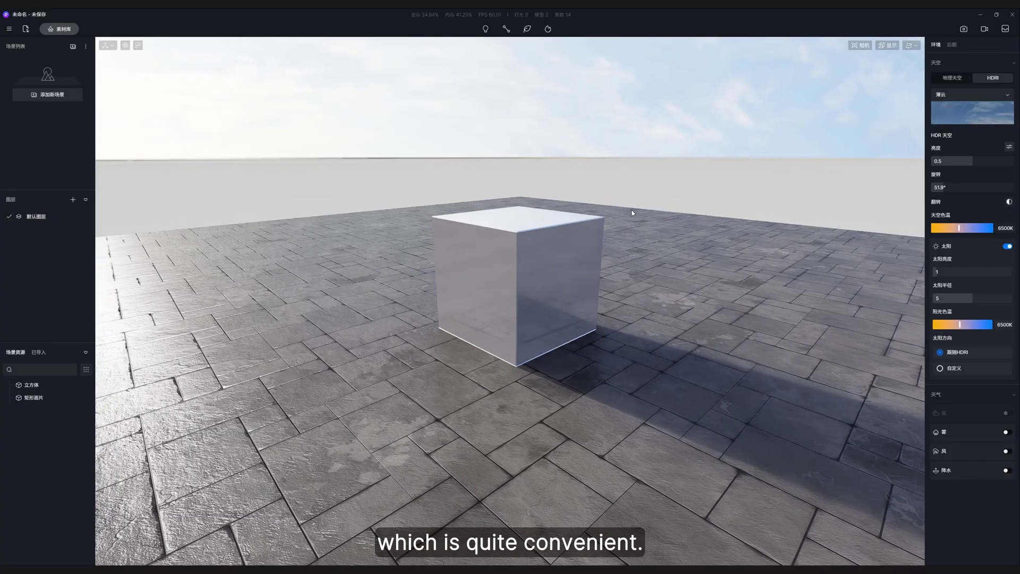
Toggle the camera movement mode between Orbit and Fly several times, ending in Fly mode
left_click(911, 45)
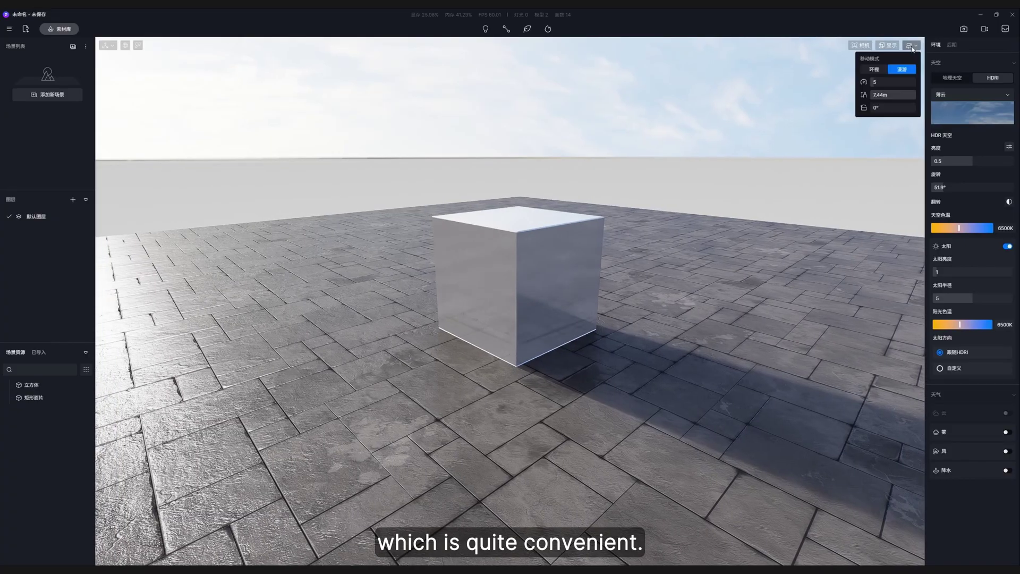
left_click(881, 89)
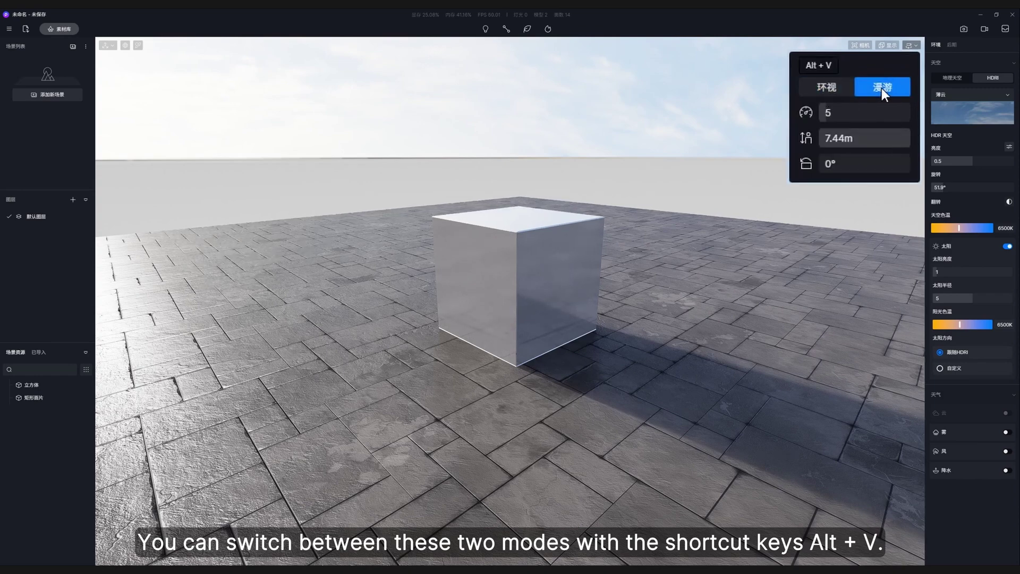
left_click(833, 87)
key("alt+v")
key("alt+v")
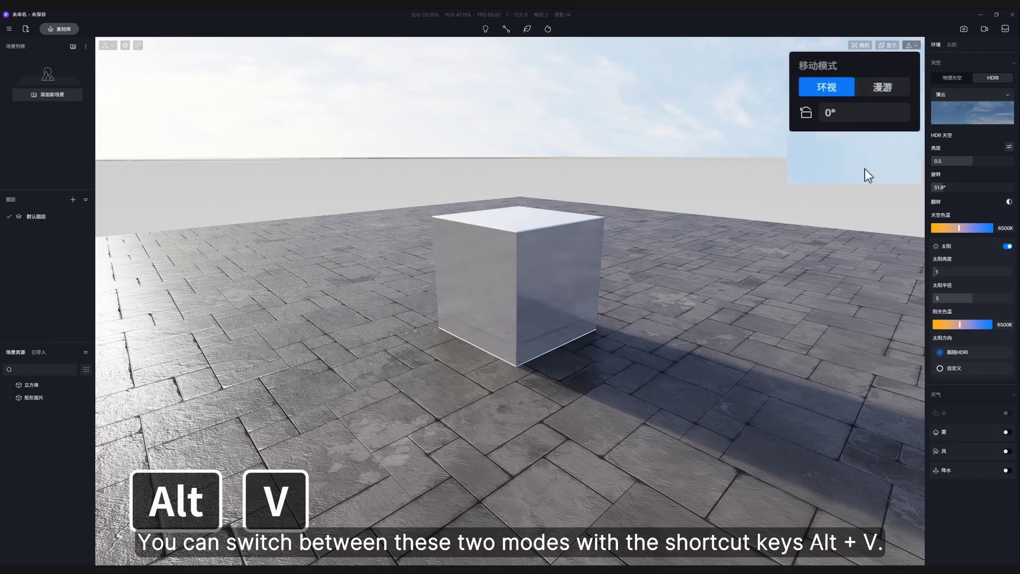
key("alt+v")
key("alt+v")
key("alt+v")
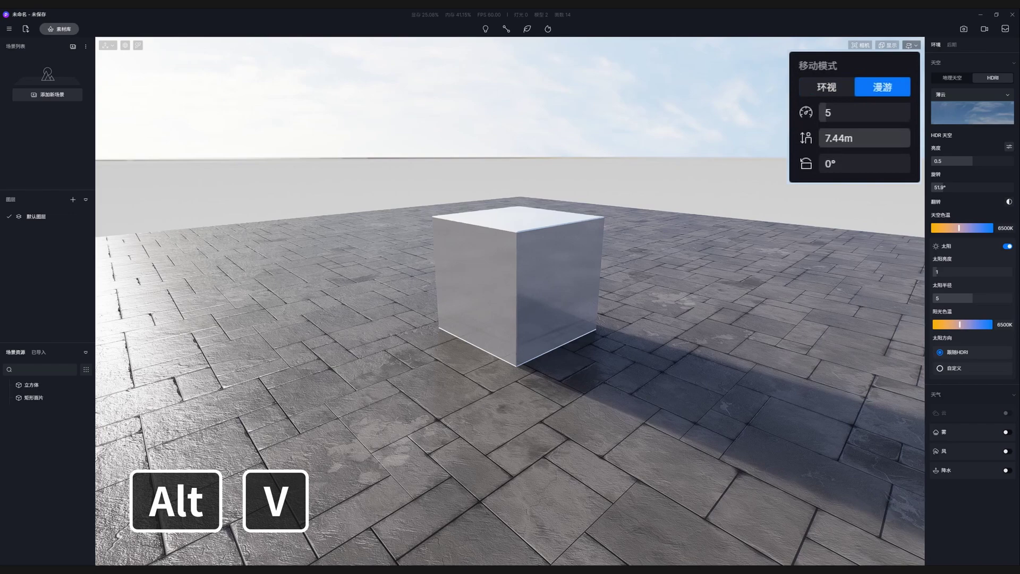
key("alt+v")
key("alt+v")
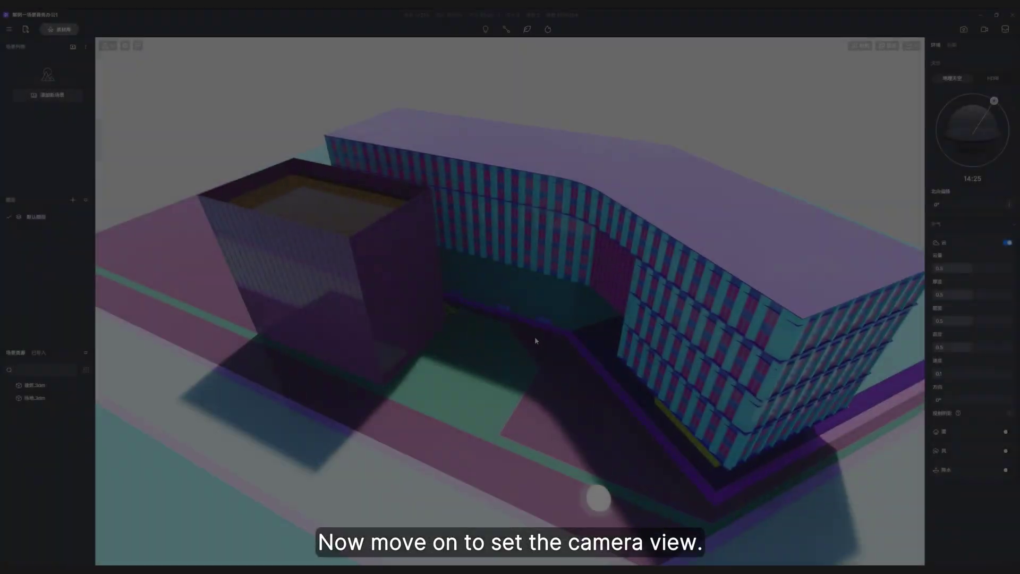
Fly the camera down to an eye-level viewpoint between the two buildings, looking along the walkway
scroll(534, 336, "up", 5)
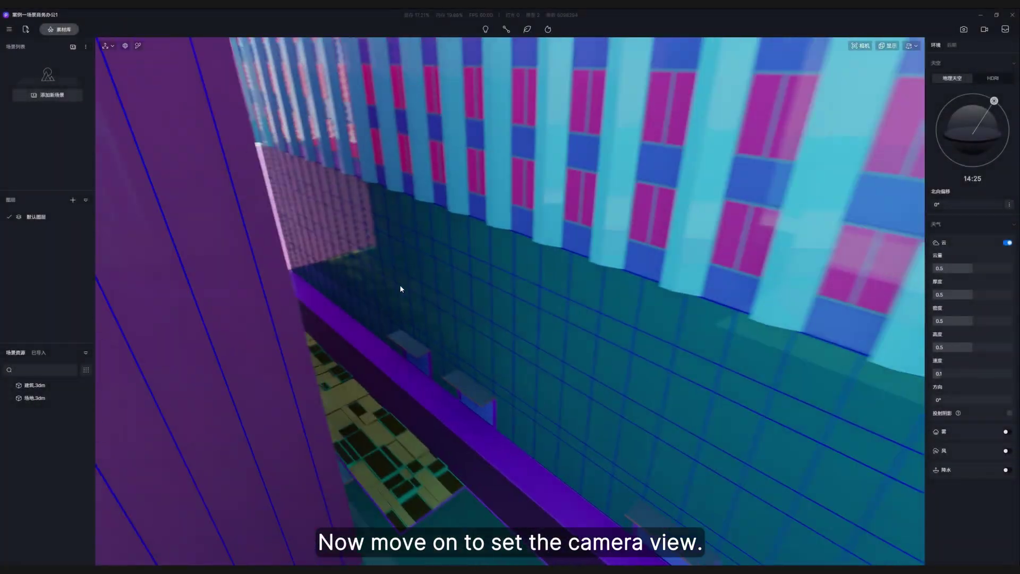
key("w")
right_click_drag(402, 289, 595, 327)
scroll(585, 258, "up", 2)
right_click_drag(595, 251, 577, 280)
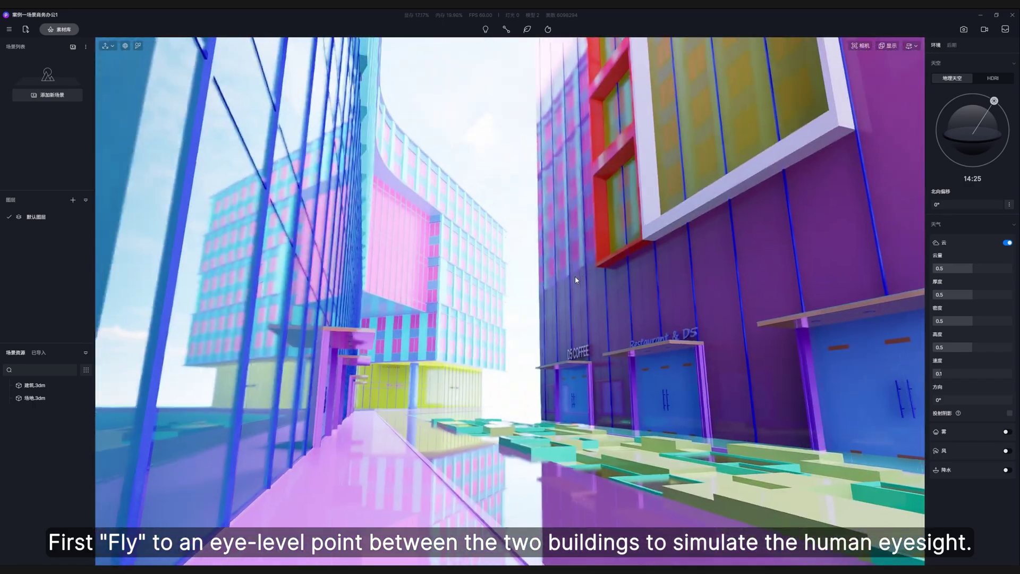
Show the composition grid over the viewport to frame the buildings, and switch the display to Clay mode
left_click(910, 47)
left_click(909, 71)
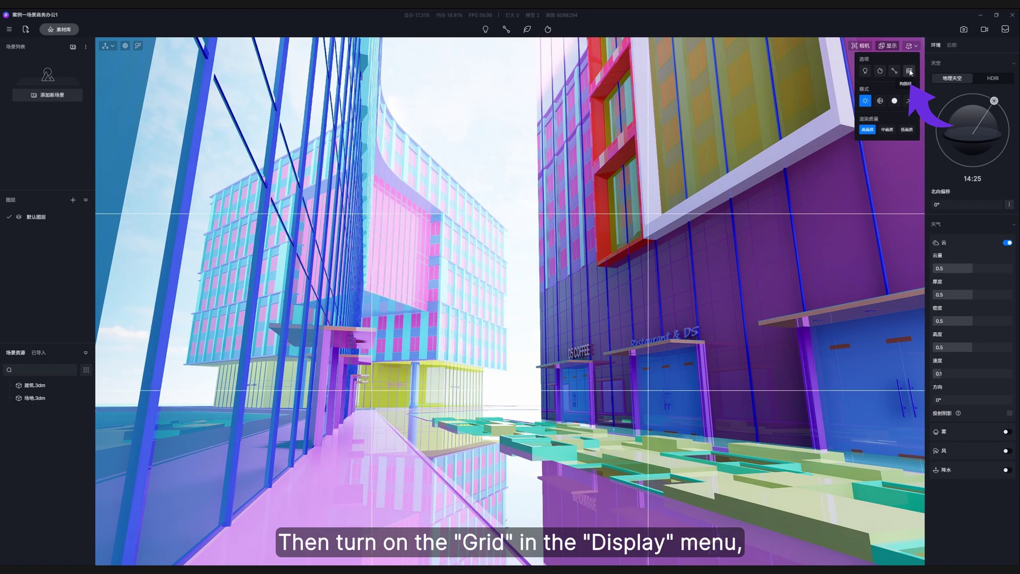
key("e")
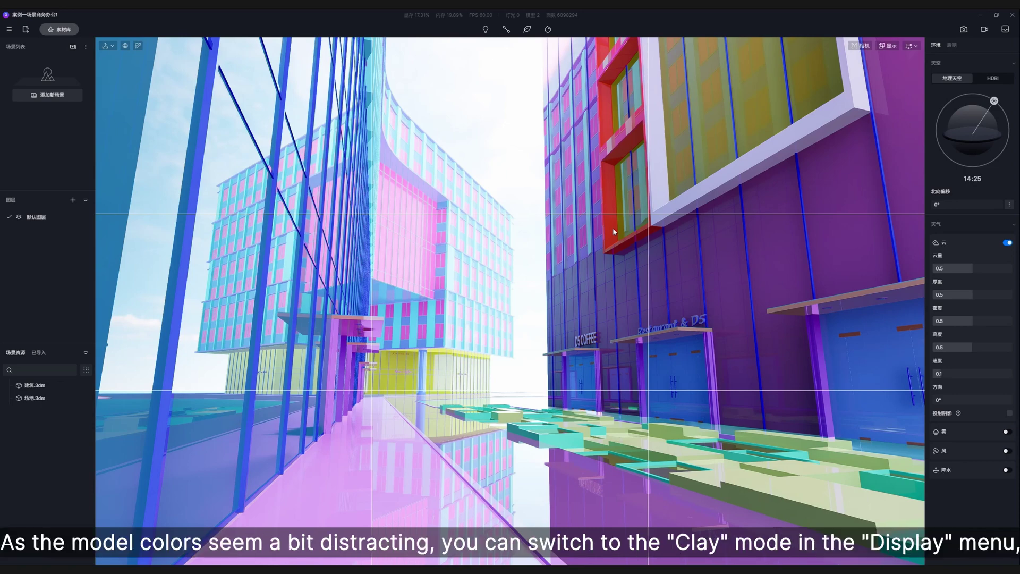
left_click(895, 101)
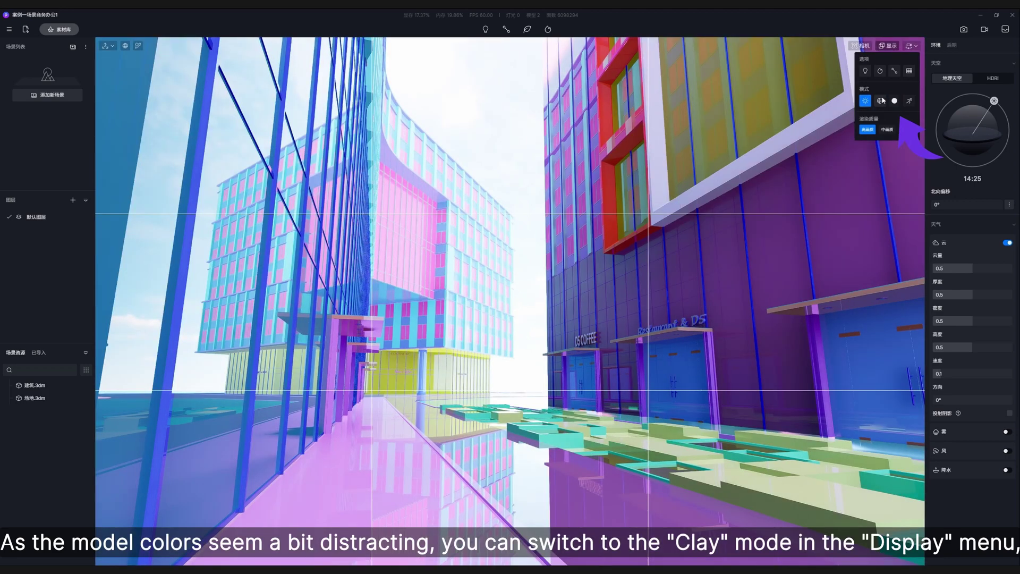
left_click(895, 100)
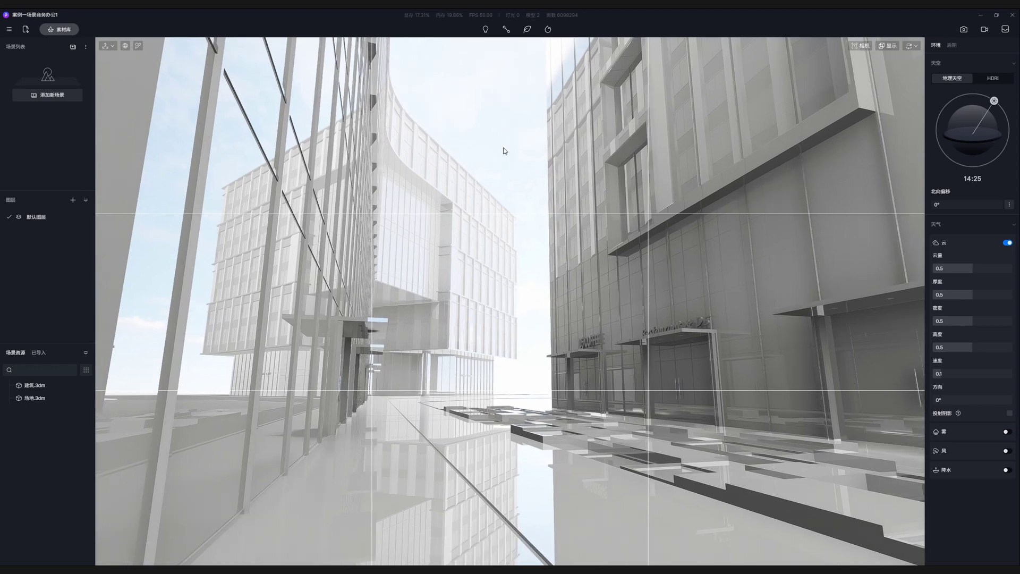
Turn on two-point perspective and slightly reduce the camera's field of view
key("F8")
left_click(861, 46)
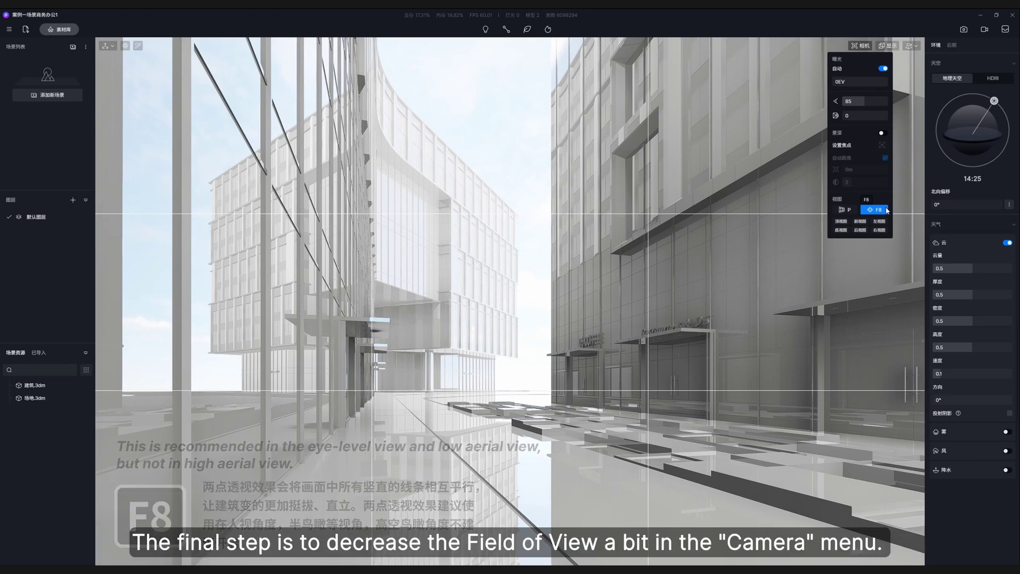
mouse_move(875, 104)
left_mouse_down()
mouse_move(836, 102)
mouse_move(866, 101)
mouse_move(858, 101)
left_mouse_up()
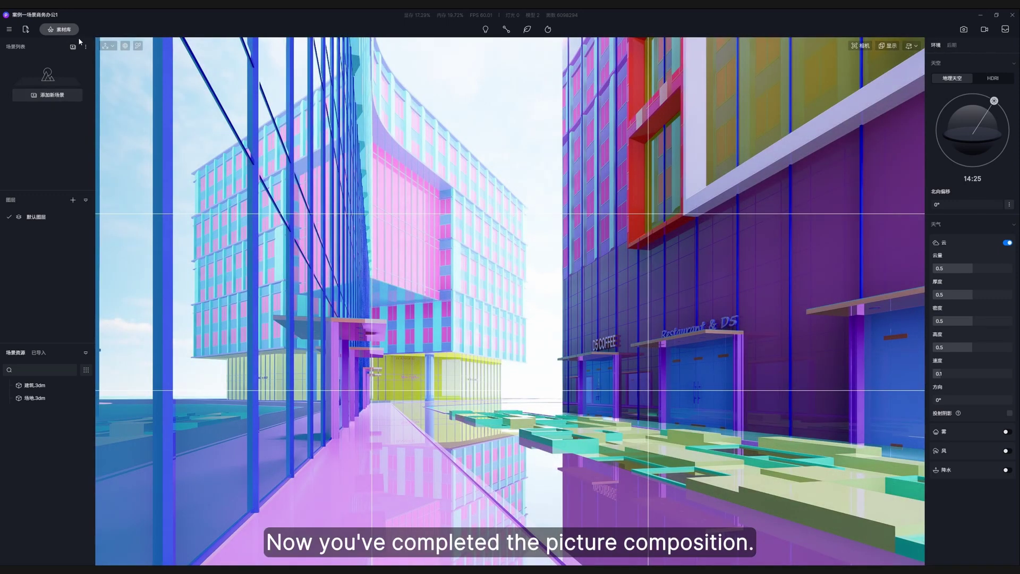
Save the composed camera view as a new scene, and test returning to it after moving the camera away
left_click(73, 46)
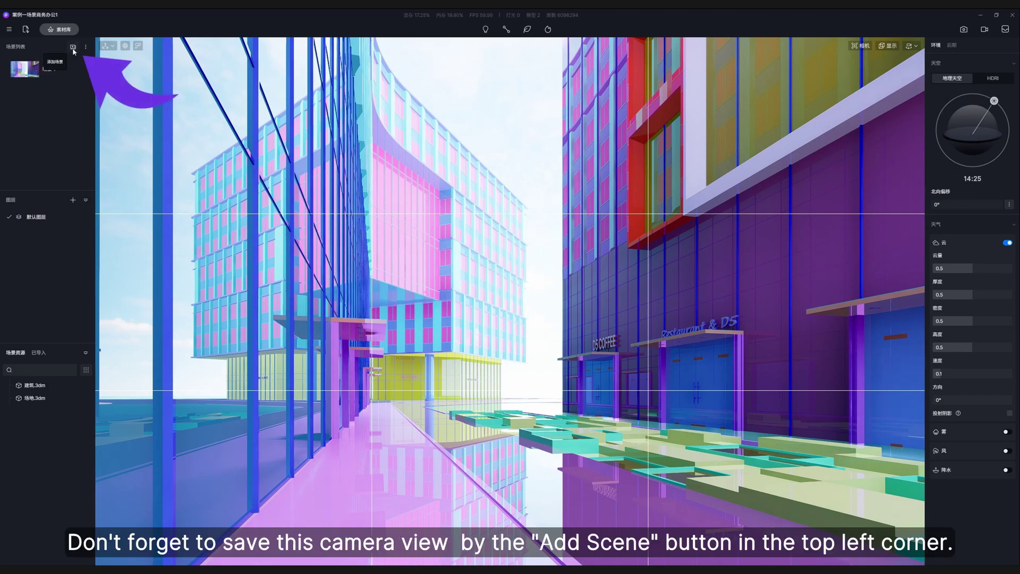
key("w")
mouse_move(659, 265)
right_mouse_down()
mouse_move(555, 292)
mouse_move(541, 435)
mouse_move(613, 414)
mouse_move(642, 382)
right_mouse_up()
left_click(17, 68)
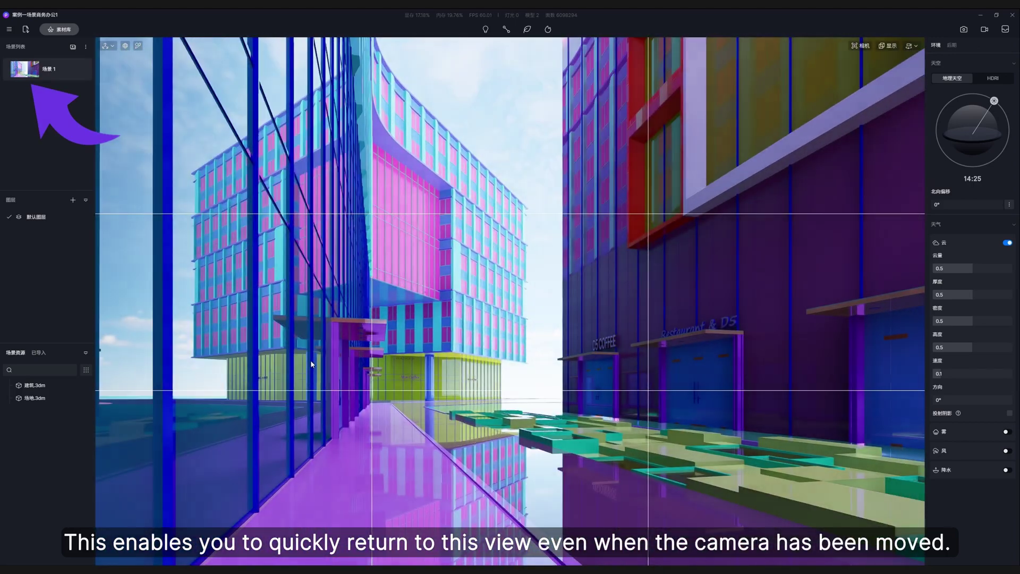
Turn off the scene transition animation and test jumping back to scene 1 after moving the camera away
right_click_drag(461, 270, 245, 301)
key("w")
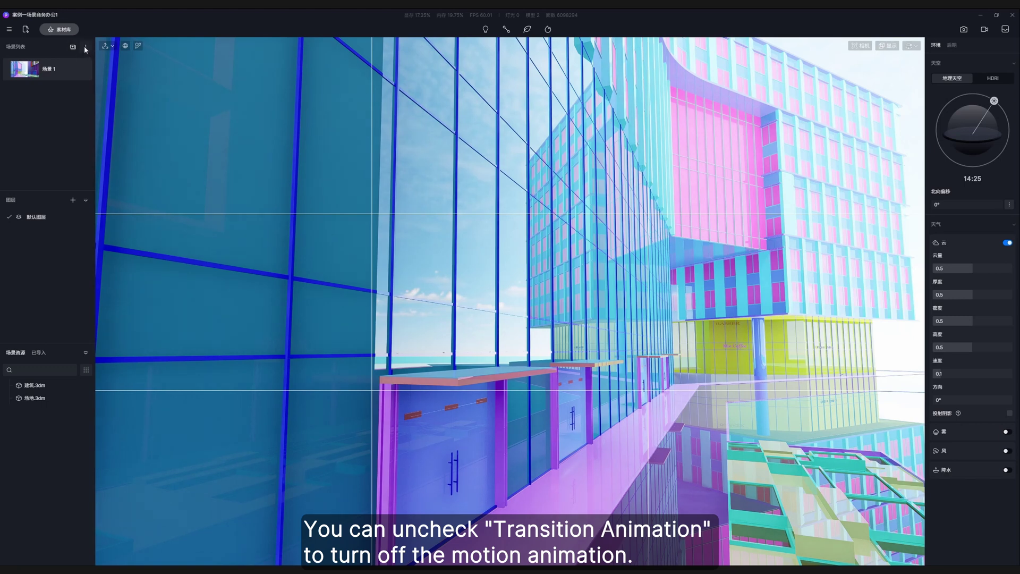
left_click(85, 48)
left_click(85, 48)
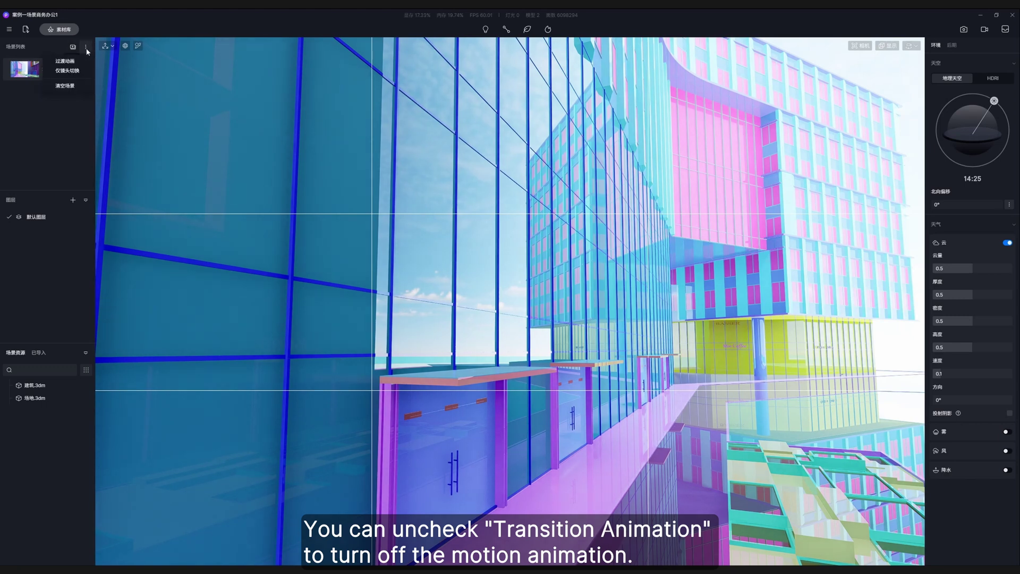
left_click(55, 51)
left_click(49, 70)
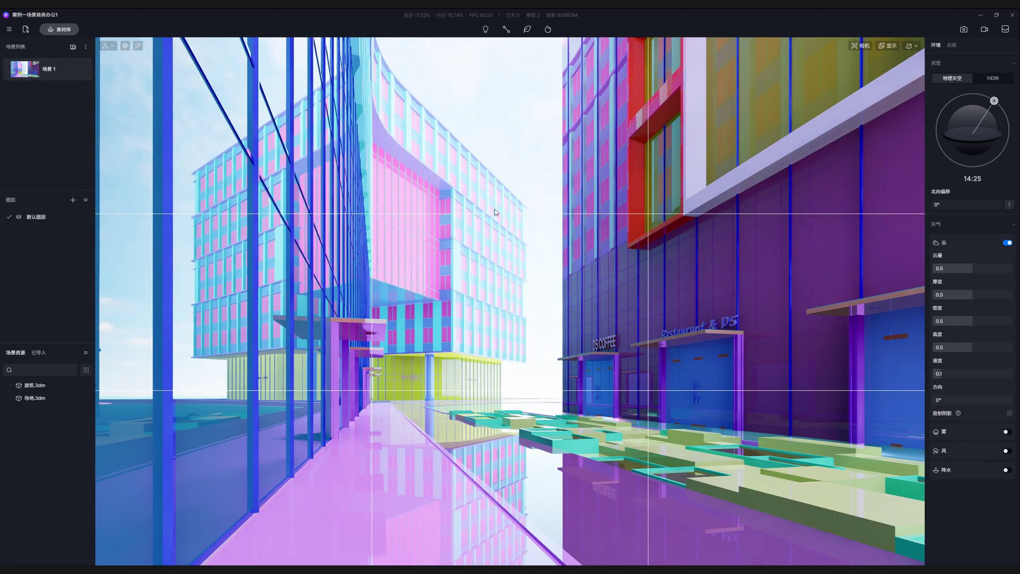
middle_click_drag(495, 212, 350, 226)
left_click(42, 74)
Fly to a different viewpoint facing the planters and the curved building, and add that view as a new scene
key("w")
right_click_drag(531, 257, 519, 114)
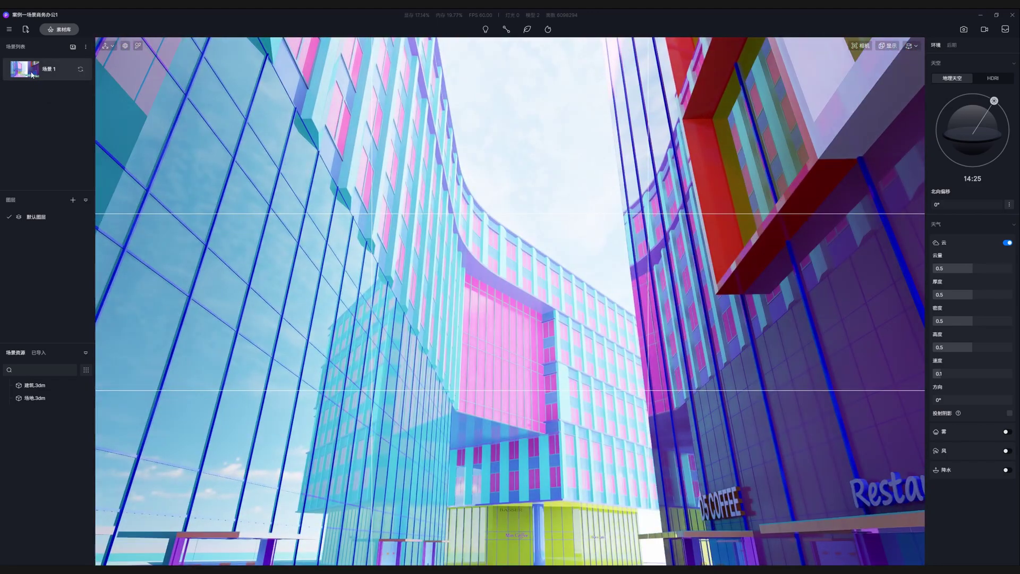
left_click(43, 70)
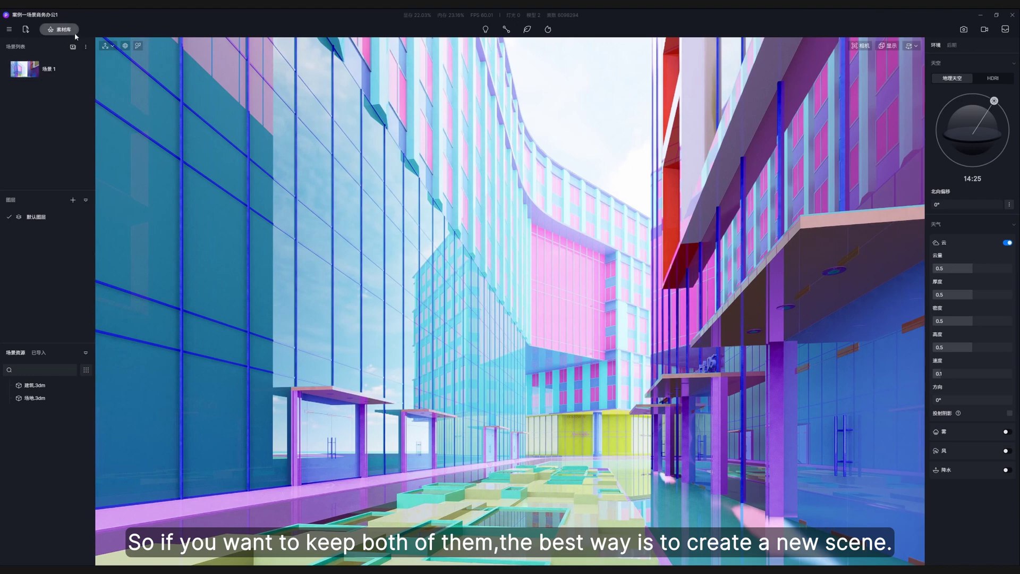
left_click(73, 47)
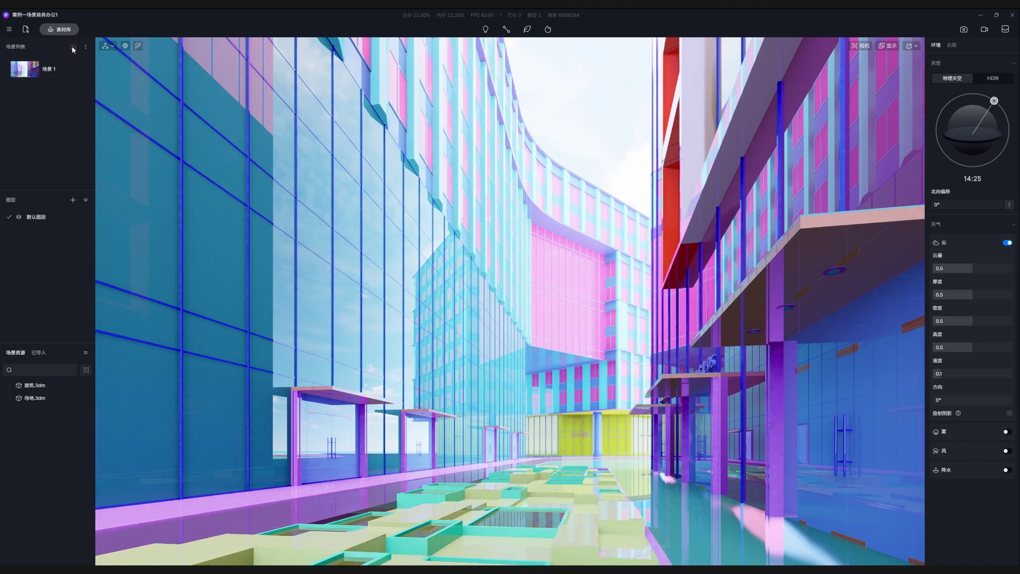